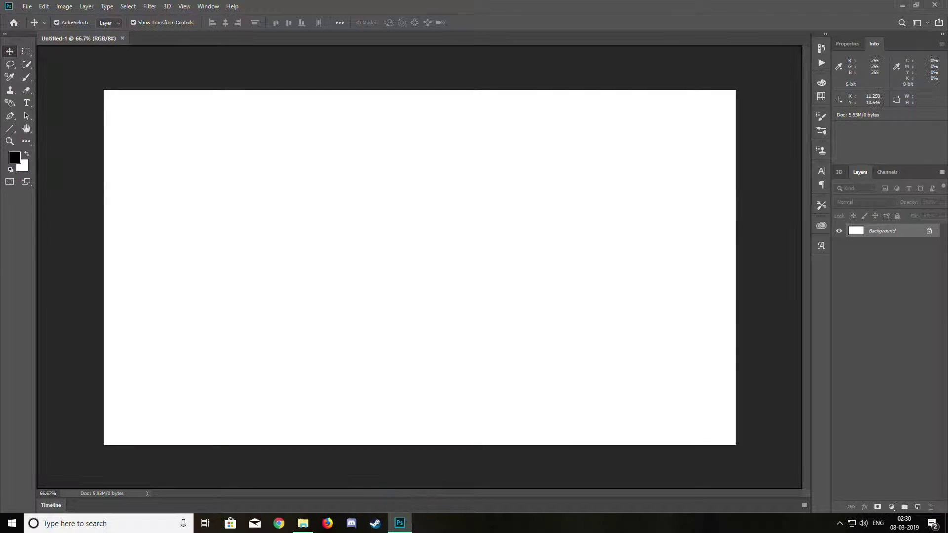
Step: Place the Rahul-gandhi-feature-image and alia-bhatt-photos images in the document, positioning the woman's face over the man's
key("Return")
mouse_move(303, 523)
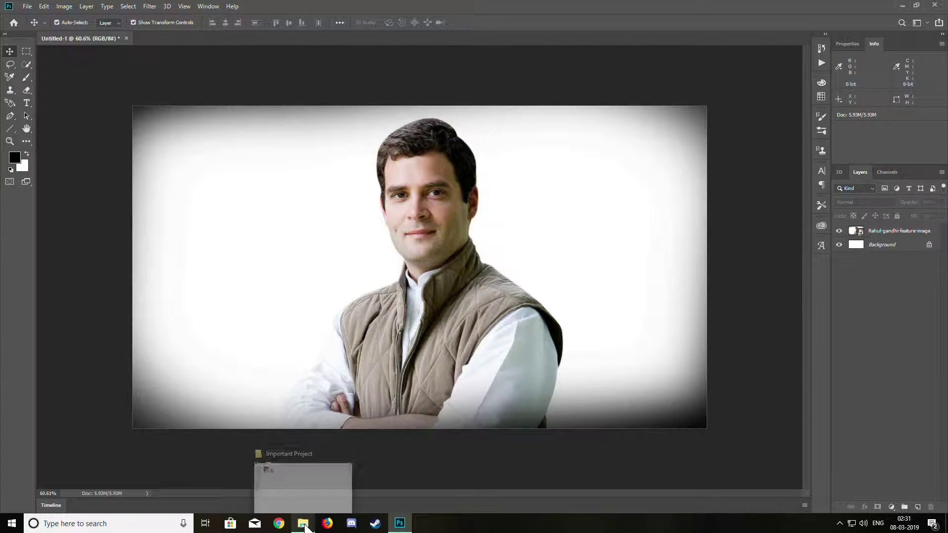
left_click(302, 474)
left_click_drag(110, 77, 415, 277)
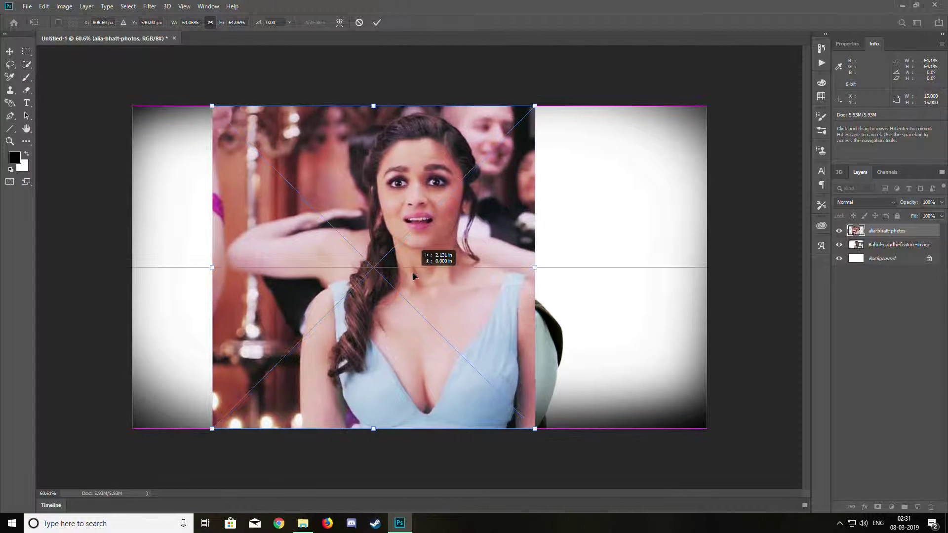
key("Return")
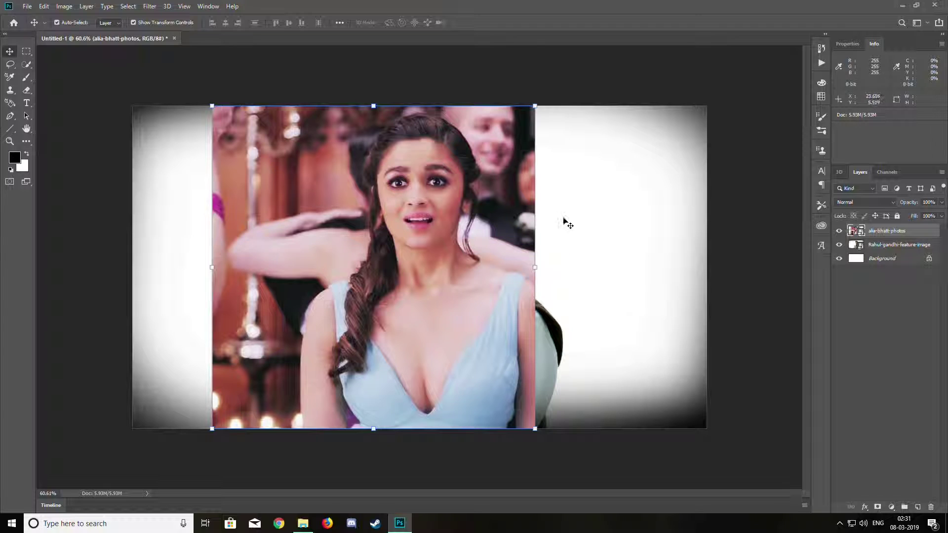
Step: Outline the woman's face from above the eyebrows to the chin with the Lasso, copy it to a new layer, and hide the alia-bhatt-photos layer
scroll(370, 200, "up", 3)
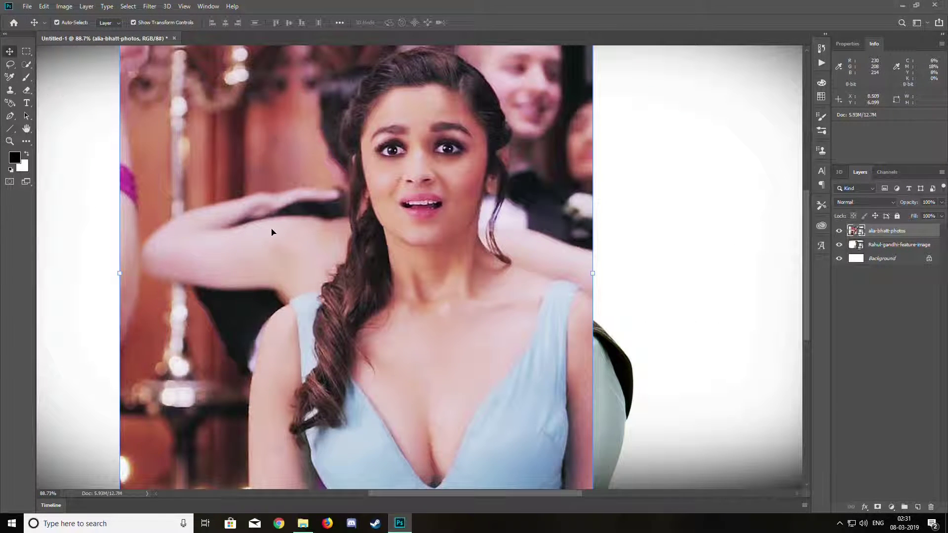
key("l")
scroll(368, 130, "up", 2)
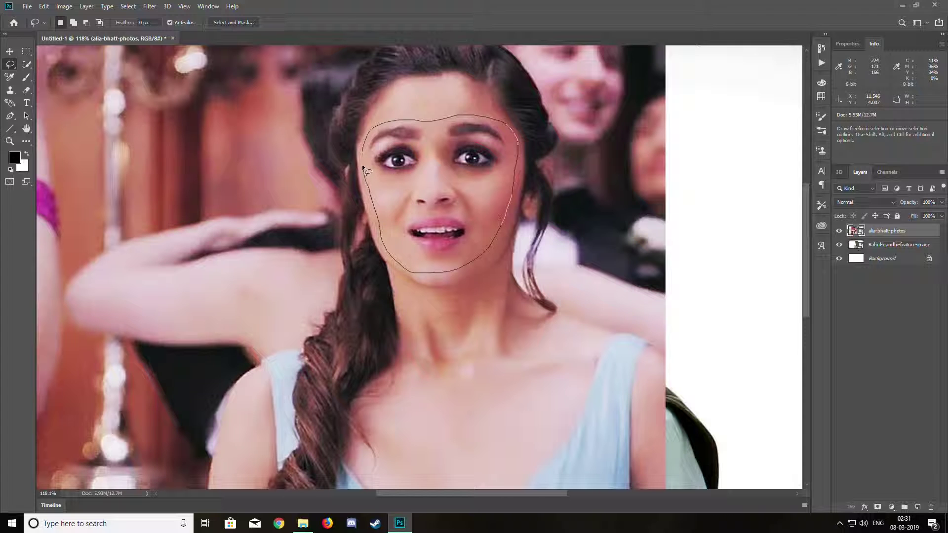
left_click_drag(363, 143, 364, 145)
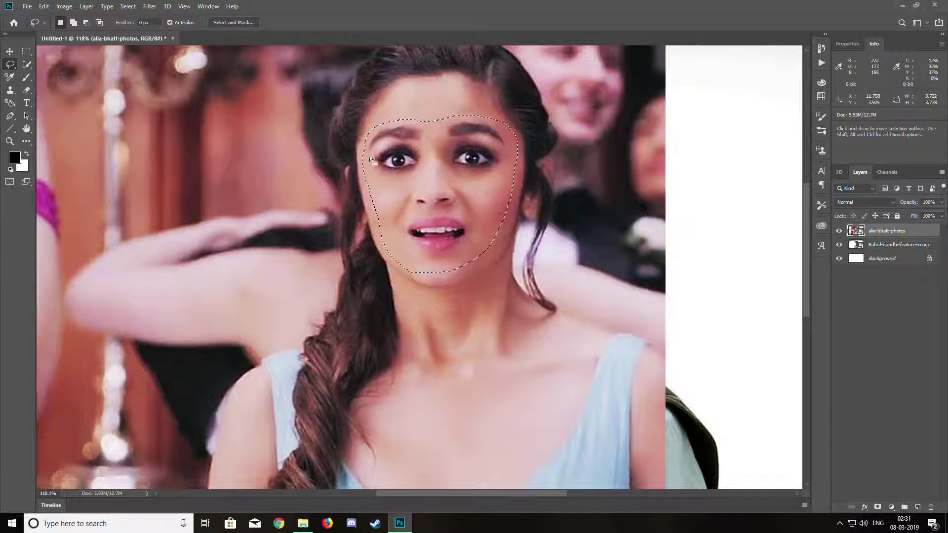
scroll(370, 157, "up", 5)
scroll(372, 159, "down", 6)
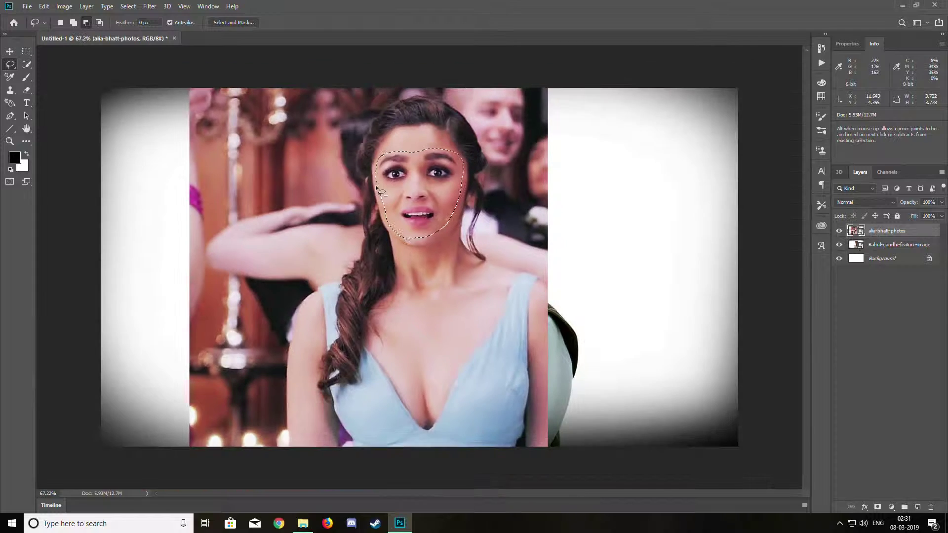
key("ctrl+j")
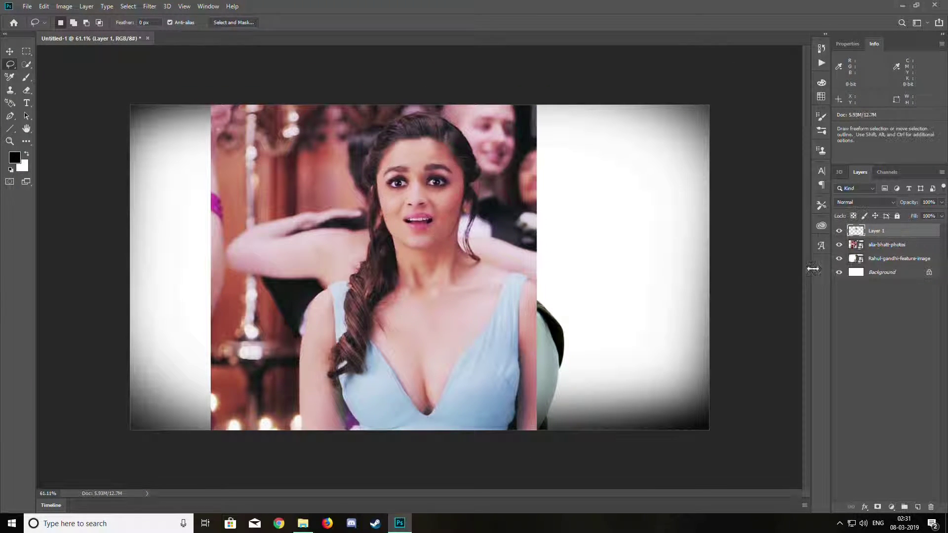
left_click(840, 245)
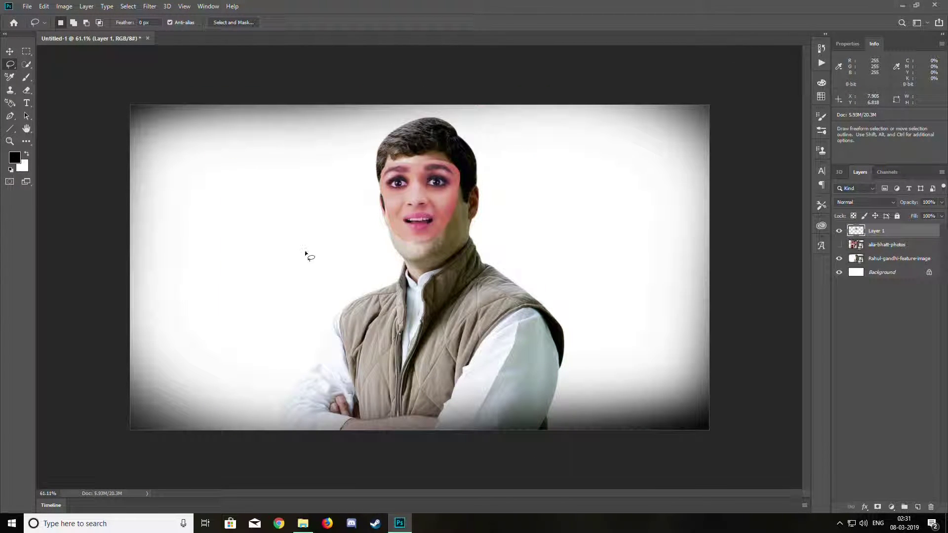
Step: Reduce Layer 1's opacity to 25% and move the cutout face so its eyes line up with the man's
left_click(9, 51)
left_click_drag(419, 198, 408, 217)
scroll(429, 240, "up", 3)
left_click(942, 202)
left_click_drag(931, 221, 909, 218)
mouse_move(397, 192)
left_mouse_down()
mouse_move(401, 200)
mouse_move(396, 182)
left_mouse_up()
scroll(415, 162, "up", 4)
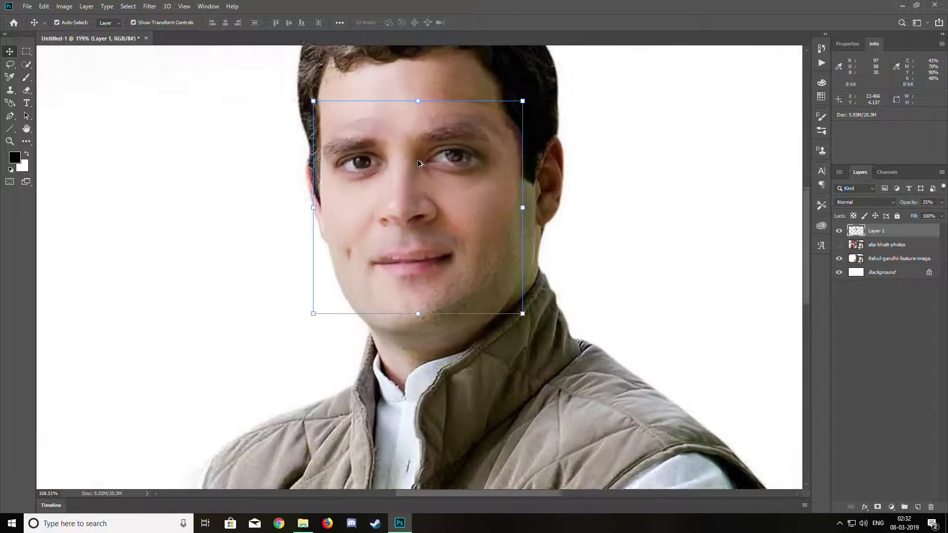
mouse_move(426, 223)
left_mouse_down()
mouse_move(424, 236)
mouse_move(423, 218)
left_mouse_up()
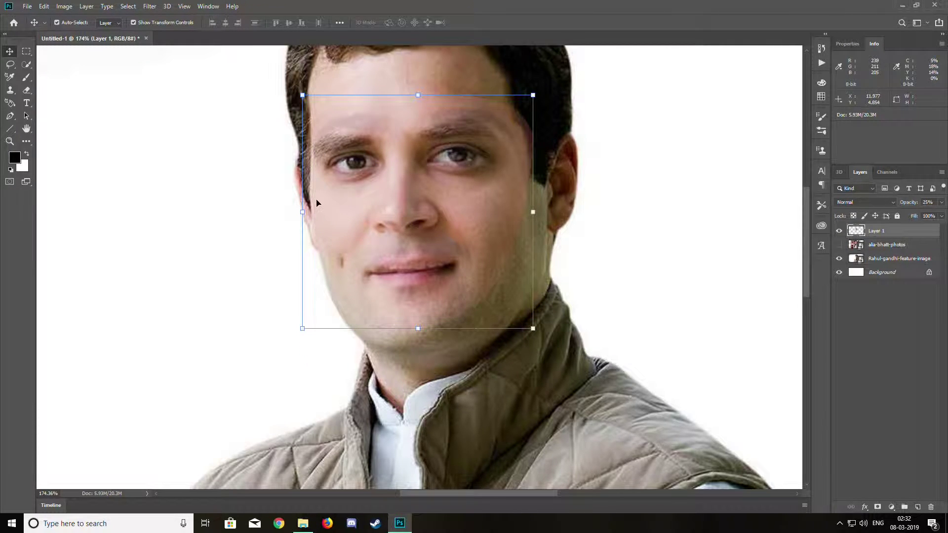
Step: Start a Perspective Warp on Layer 1 and define one rectangular plane enclosing the whole face
left_click(44, 6)
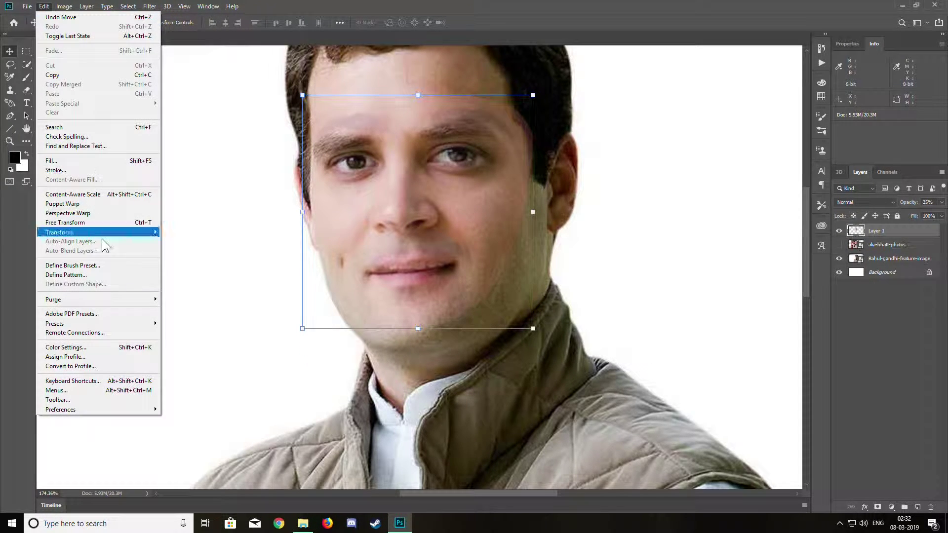
left_click(97, 214)
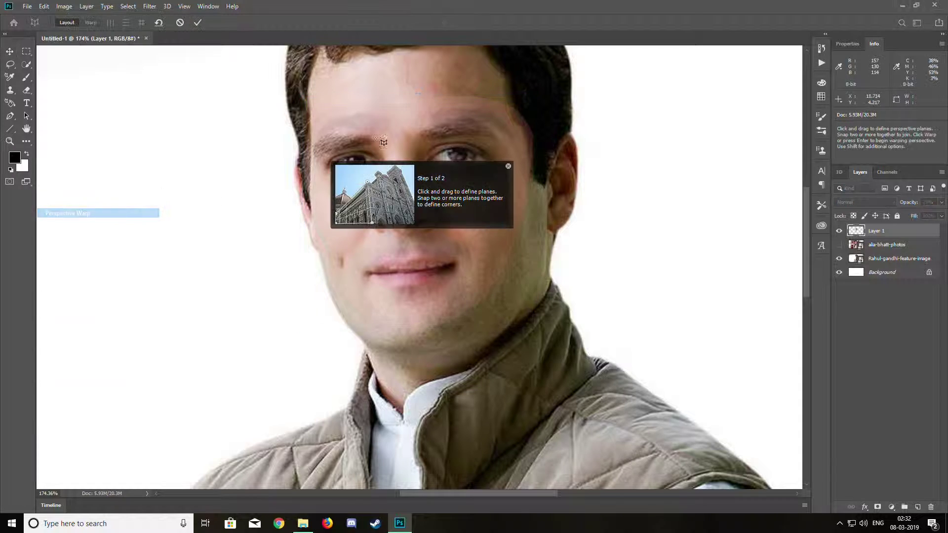
left_click(508, 167)
left_click_drag(262, 85, 548, 356)
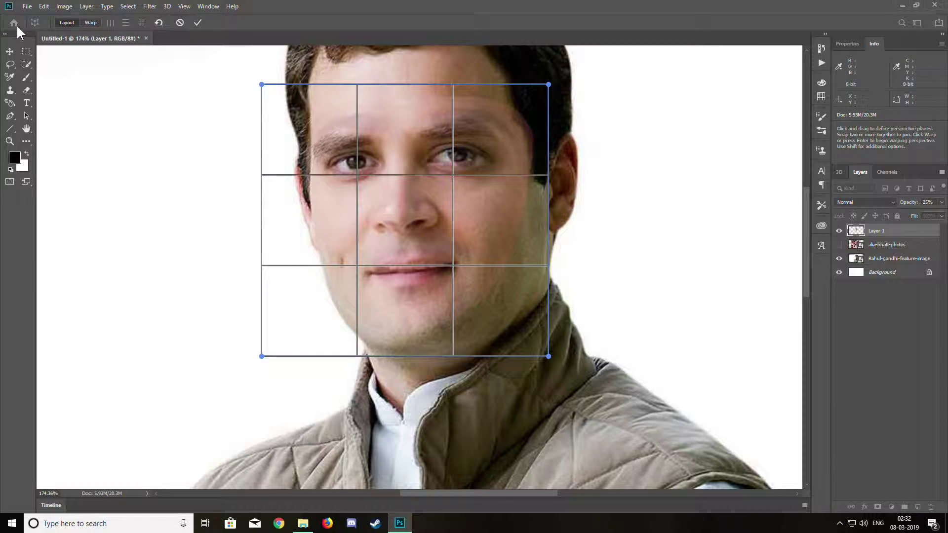
left_click_drag(550, 85, 553, 127)
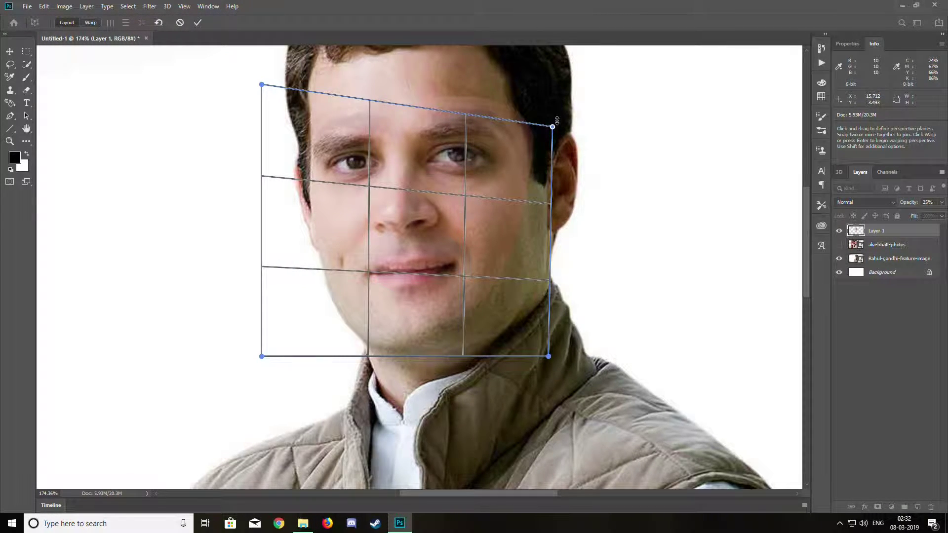
key("ctrl+z")
Step: Warp the plane's four corners to fit the cutout to the man's face angle, and set Layer 1's opacity to 100%
left_click(91, 23)
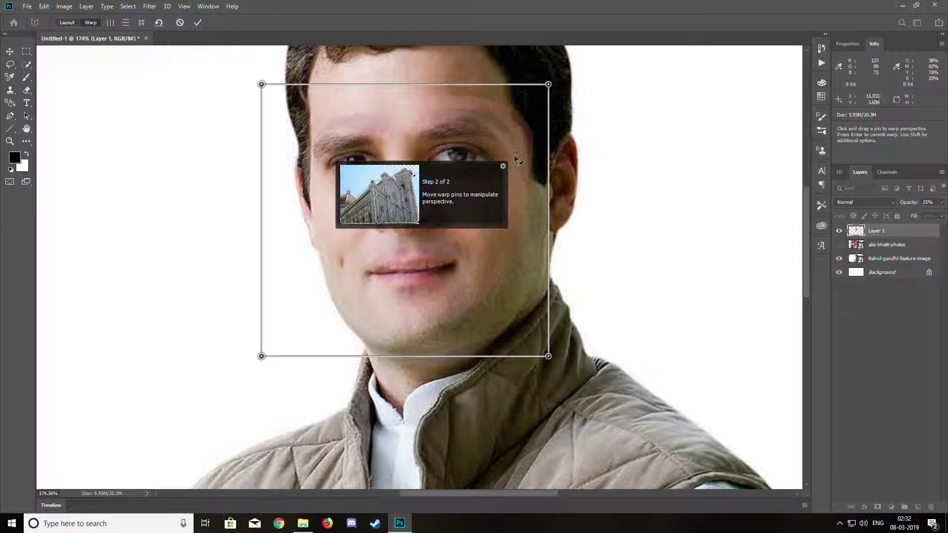
left_click_drag(549, 87, 539, 80)
left_click_drag(261, 84, 269, 91)
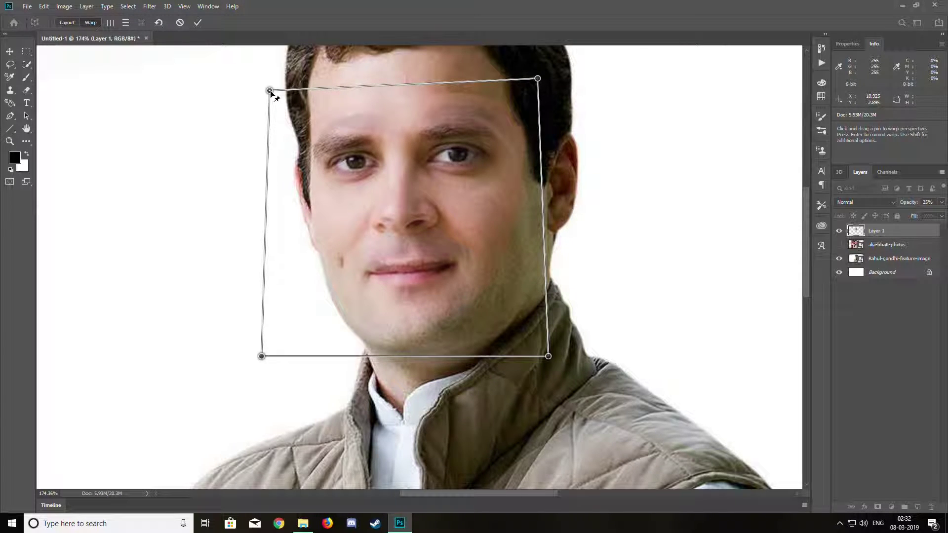
mouse_move(262, 361)
left_mouse_down()
mouse_move(256, 383)
mouse_move(255, 375)
left_mouse_up()
left_click_drag(548, 356, 544, 364)
left_click_drag(537, 78, 537, 73)
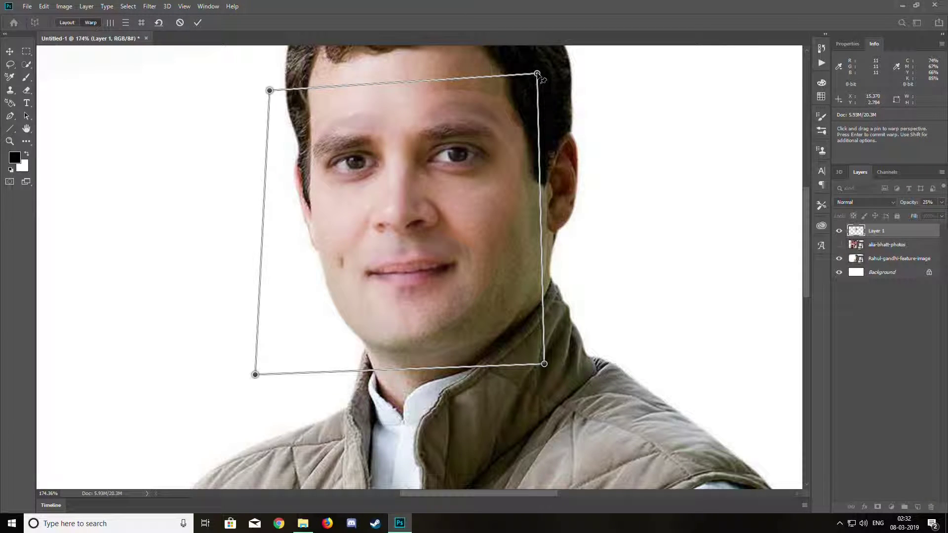
left_click_drag(269, 91, 272, 91)
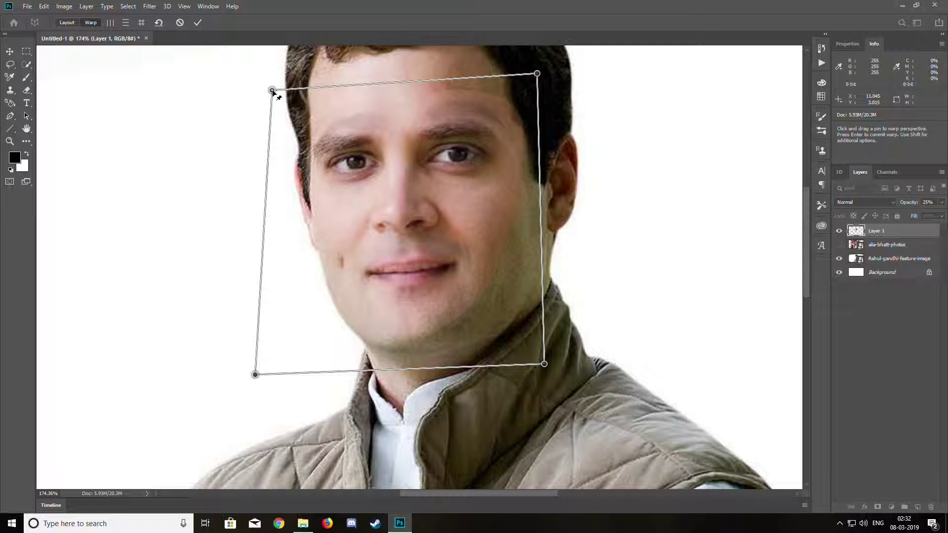
left_click_drag(907, 213, 940, 213)
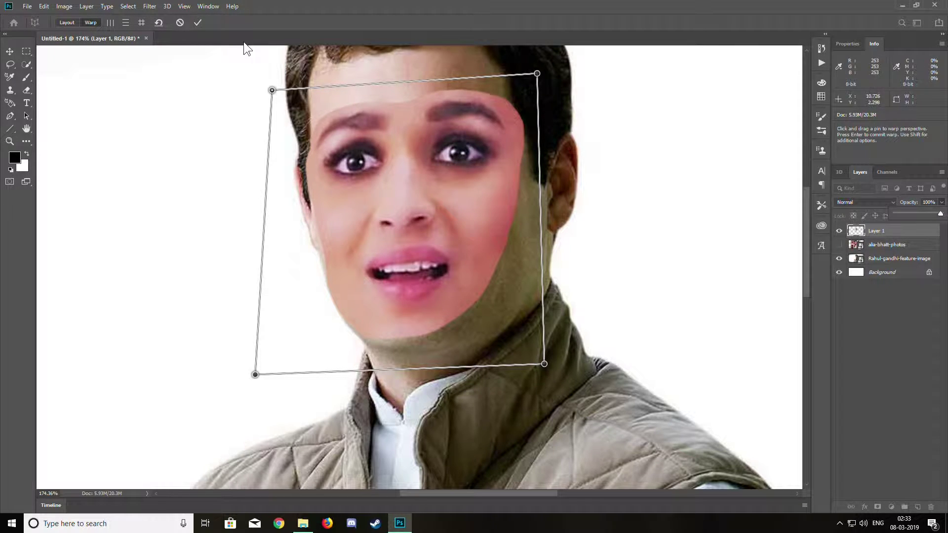
left_click(198, 22)
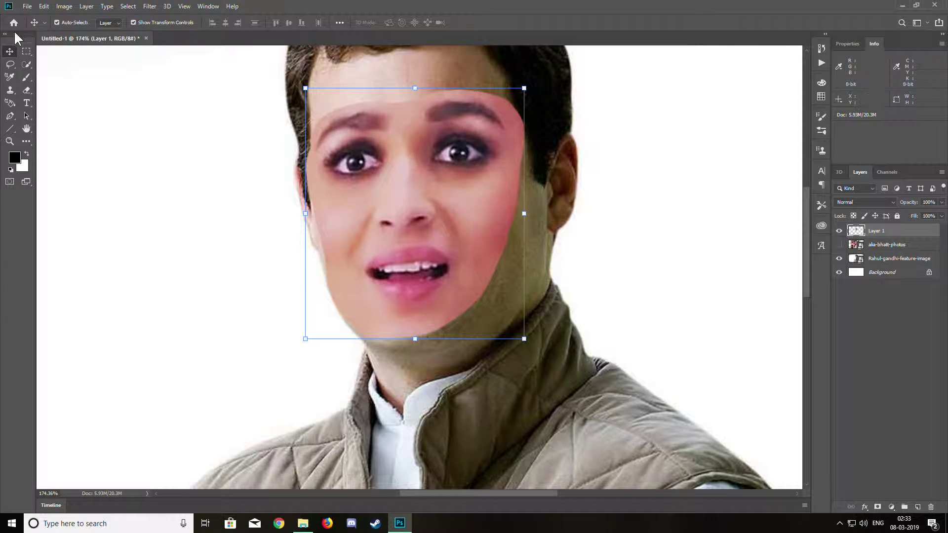
Step: Select the cutout face on Layer 1 with the Quick Selection tool and compare it with the face beneath
left_click(596, 195)
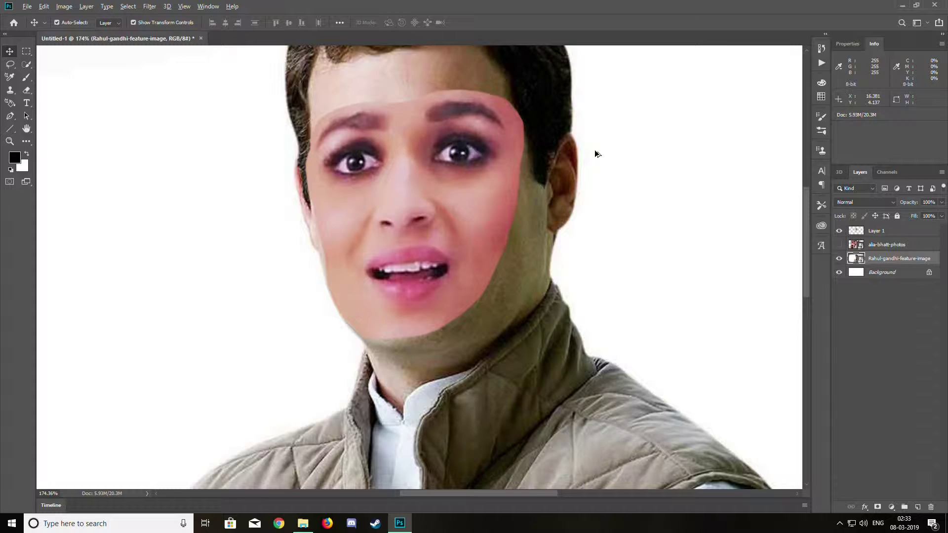
scroll(567, 158, "down", 3)
scroll(469, 202, "down", 2)
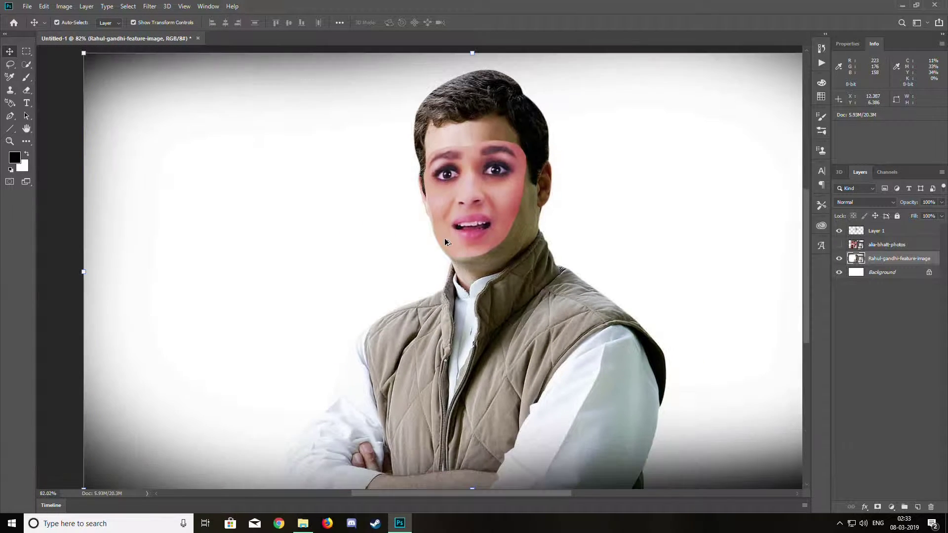
left_click(26, 64)
left_click(873, 232)
mouse_move(375, 178)
left_mouse_down()
mouse_move(417, 175)
mouse_move(528, 237)
mouse_move(488, 252)
left_mouse_up()
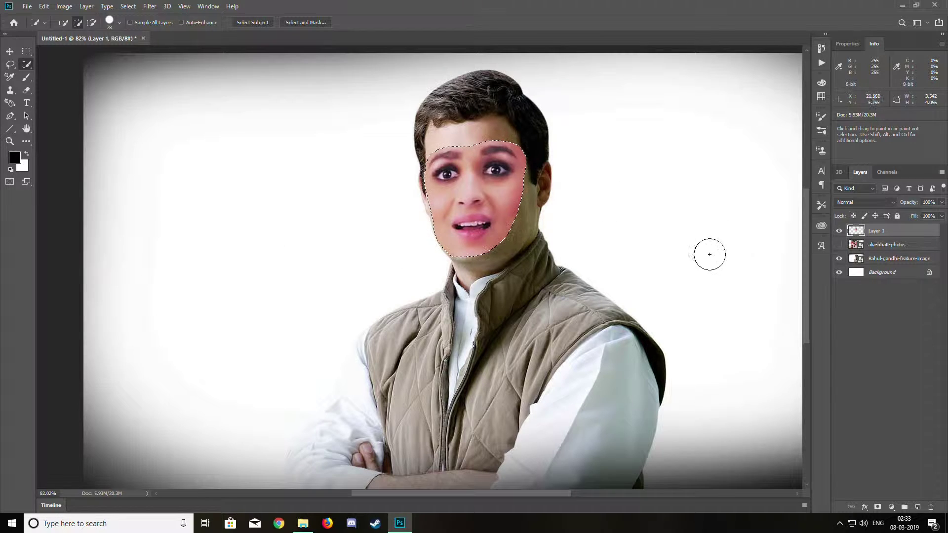
scroll(509, 207, "up", 5)
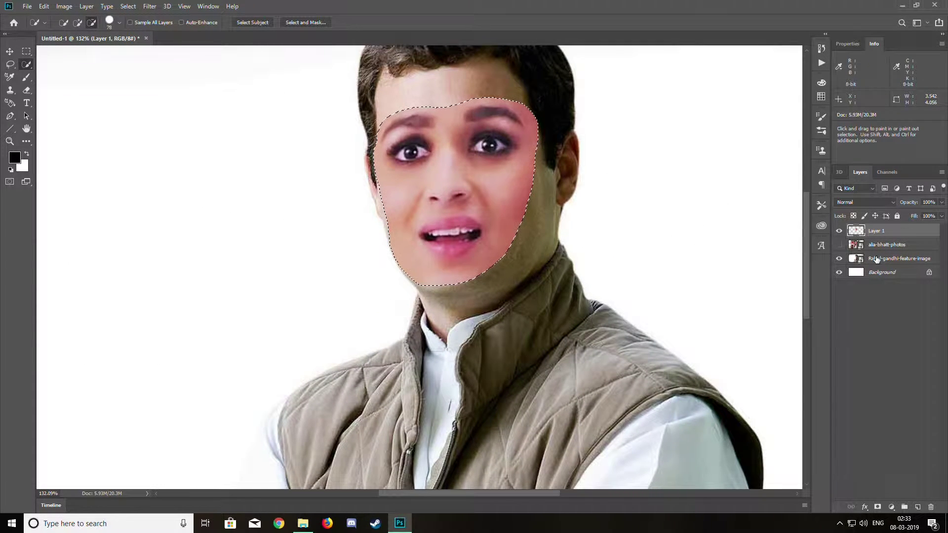
left_click(838, 230)
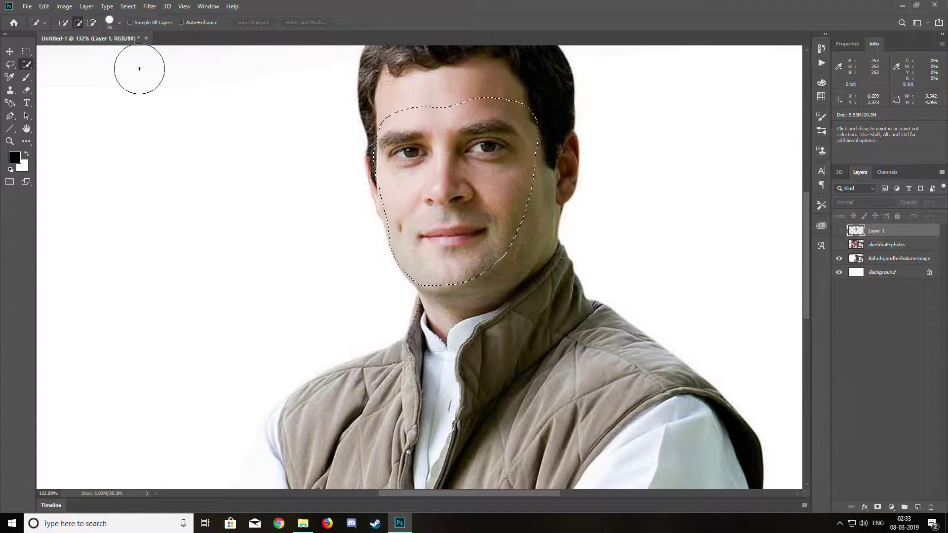
left_click(840, 231)
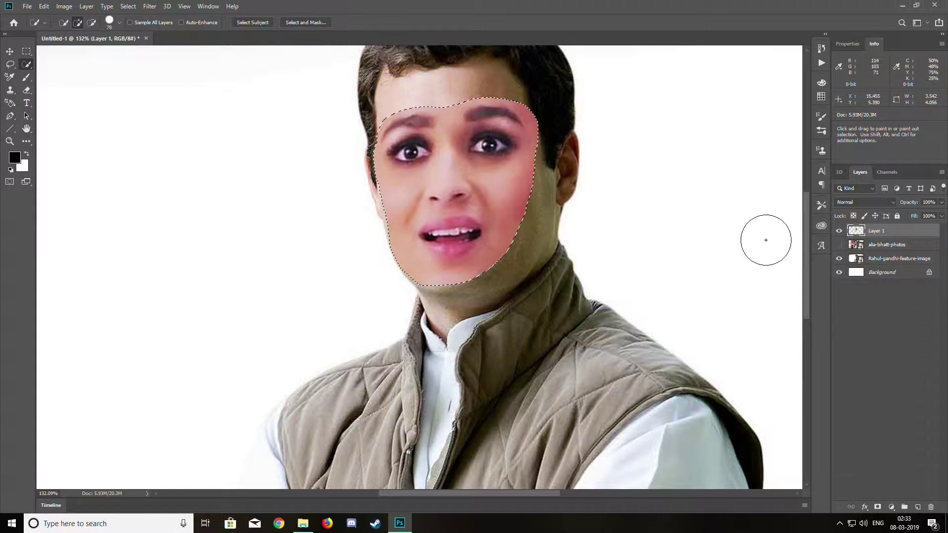
Step: Lower Layer 1's opacity to 34% and clear the selection around the face
left_click(941, 202)
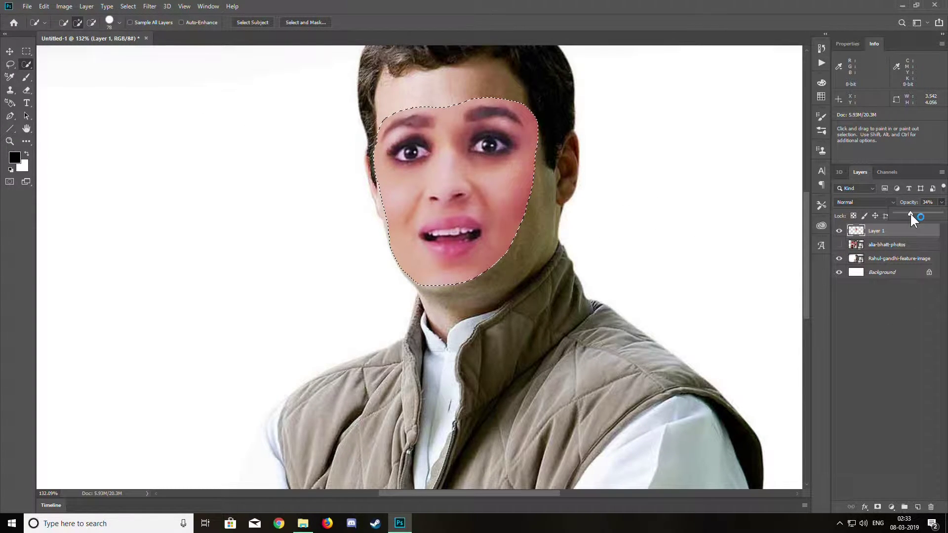
scroll(357, 115, "up", 4)
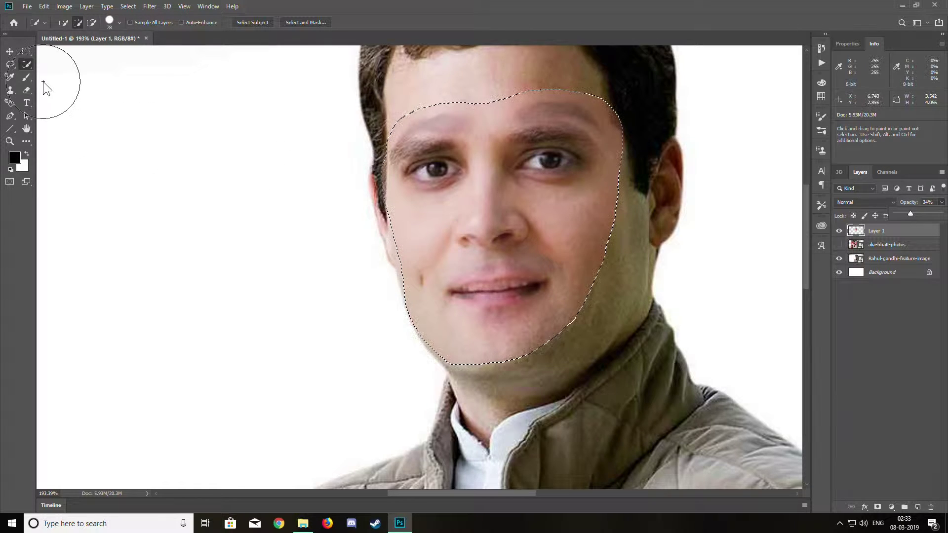
left_click(11, 64)
left_click(398, 207)
Step: Outline the face from the forehead to below the chin with the Lasso, copy that part of Layer 1 to a new layer, and hide Layer 1
scroll(378, 207, "down", 4)
scroll(380, 183, "up", 5)
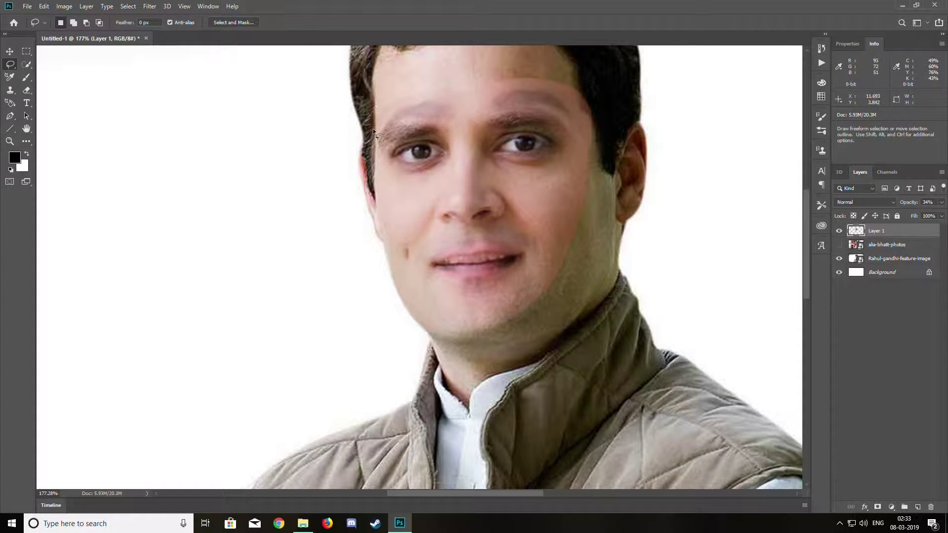
scroll(373, 128, "up", 2)
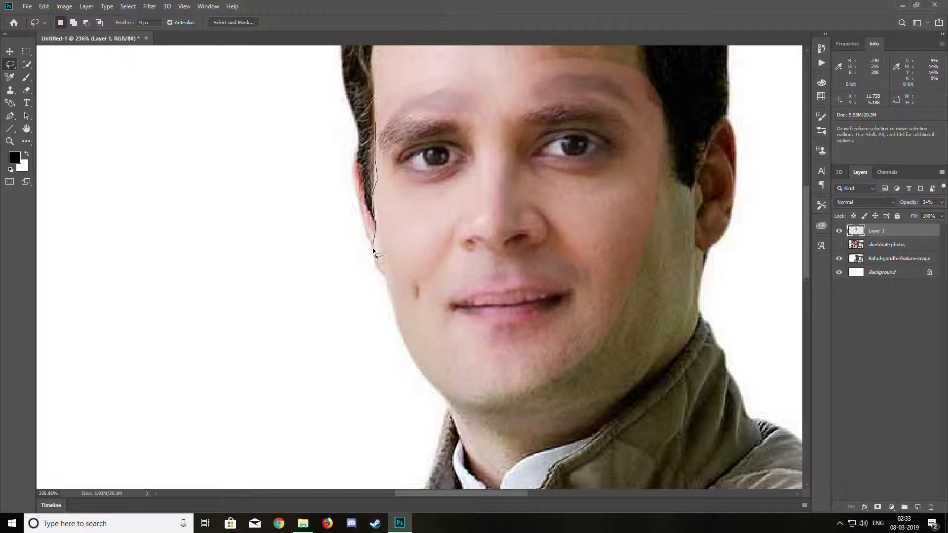
mouse_move(374, 251)
left_mouse_down()
mouse_move(407, 375)
mouse_move(428, 399)
mouse_move(552, 437)
mouse_move(739, 371)
mouse_move(752, 241)
left_mouse_up()
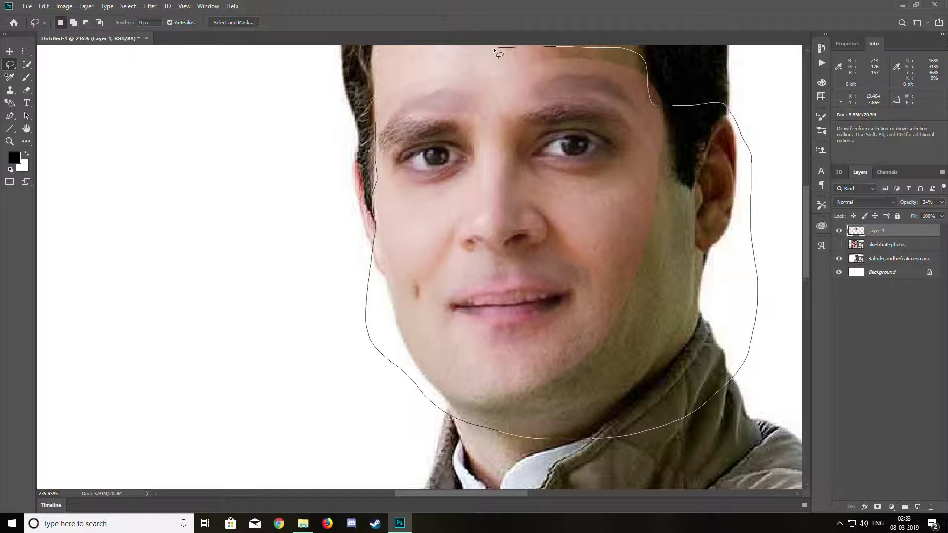
left_click_drag(374, 117, 375, 124)
scroll(541, 254, "down", 3)
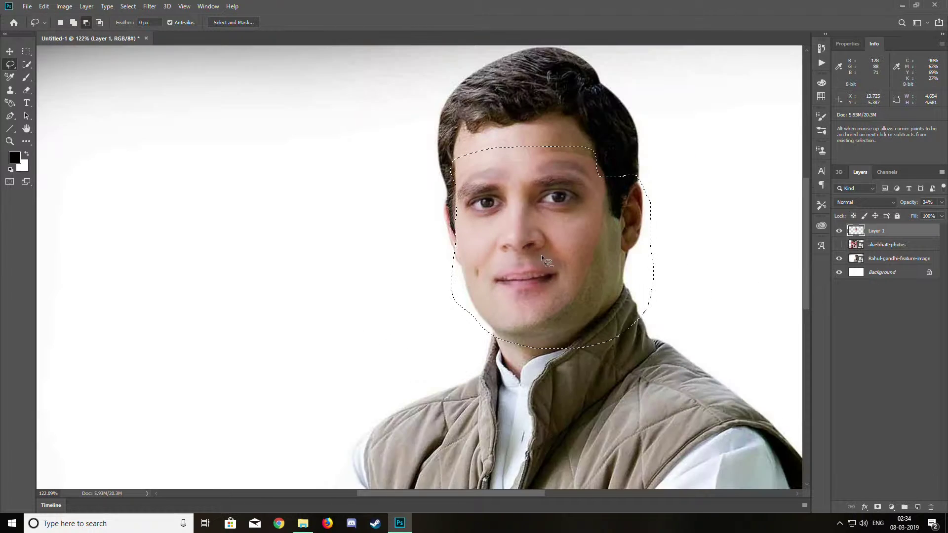
scroll(541, 255, "down", 3)
key("ctrl+j")
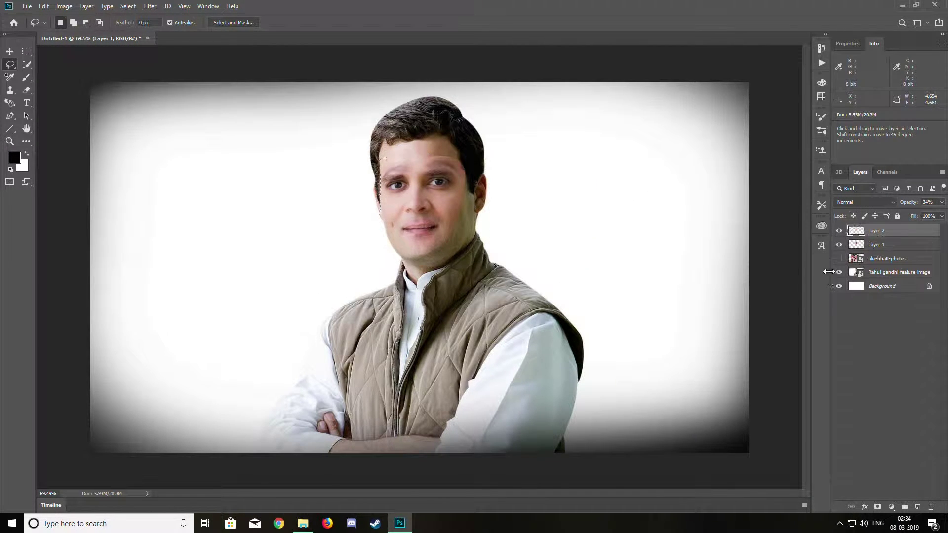
left_click(838, 244)
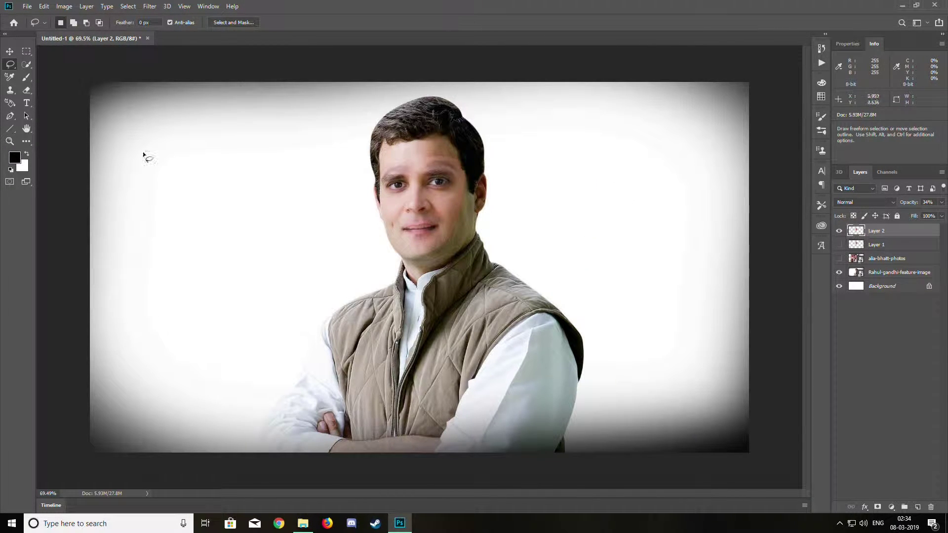
scroll(499, 152, "up", 7)
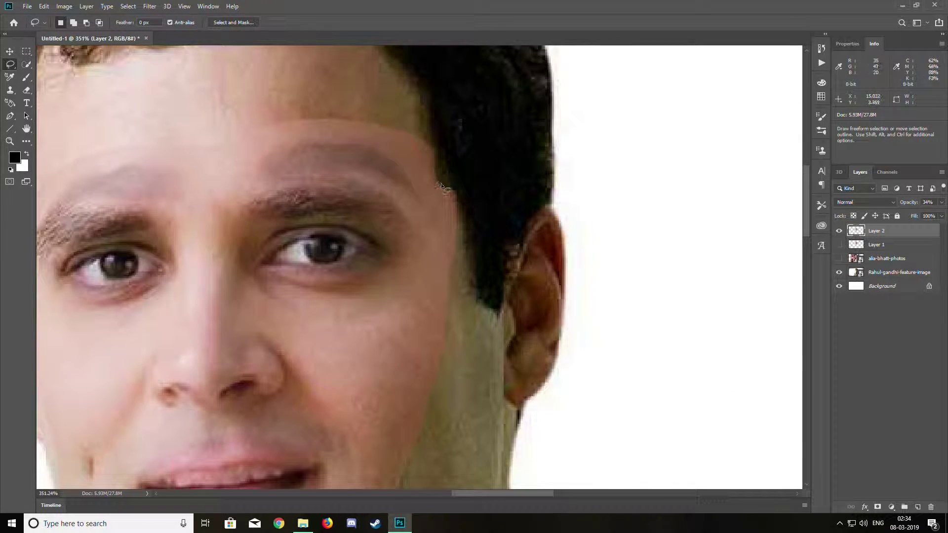
left_click_drag(442, 188, 465, 189)
left_click(464, 194)
scroll(260, 250, "left", 2)
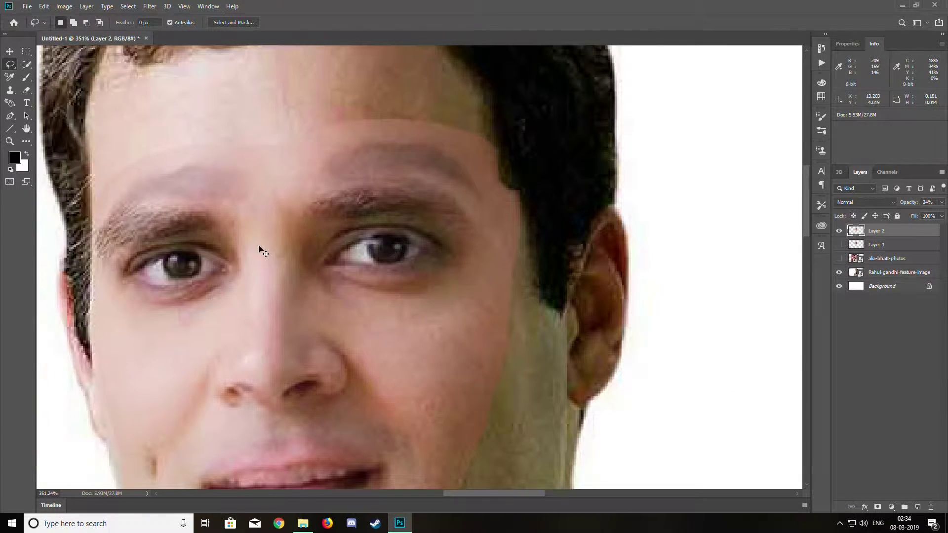
scroll(210, 273, "down", 5)
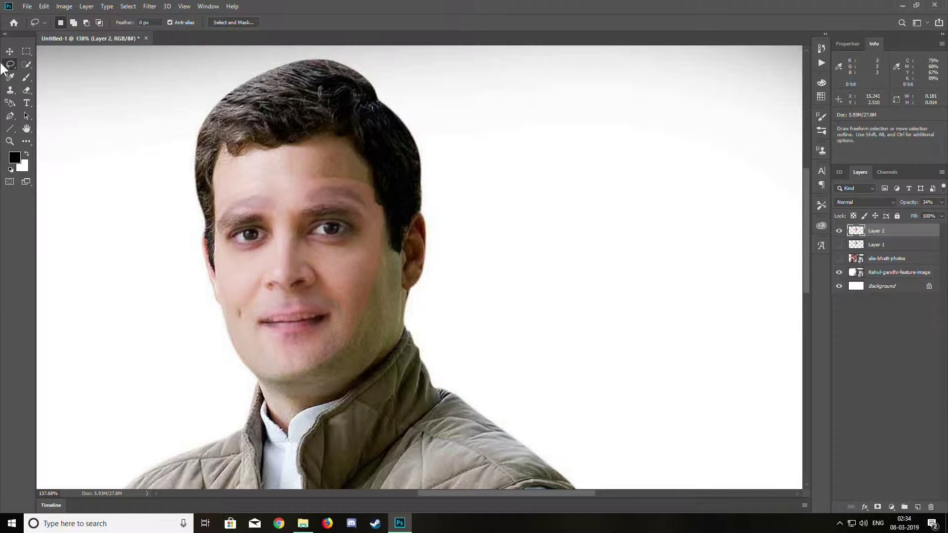
Step: Select the whole cutout face on Layer 2 with the Quick Selection tool
left_click(27, 65)
mouse_move(219, 250)
left_mouse_down()
mouse_move(307, 206)
mouse_move(222, 331)
left_mouse_up()
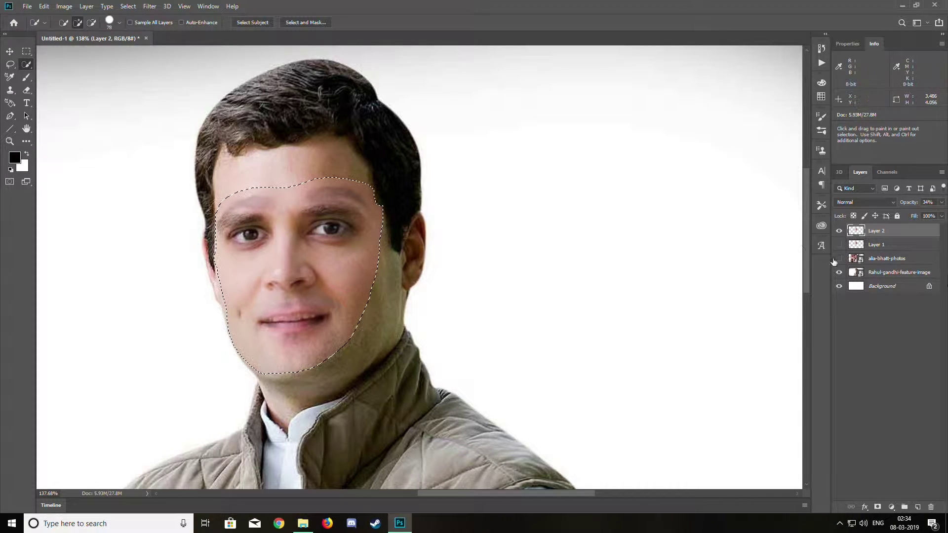
key("ctrl+0")
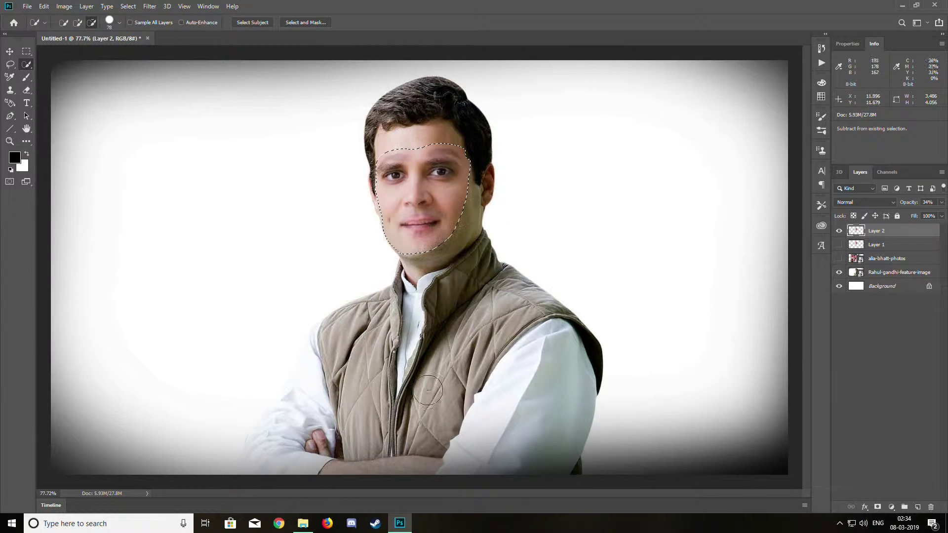
Step: Hide Layer 2, make the Rahul-gandhi-feature-image layer active and contract the face selection by 6 pixels
left_click(838, 231)
left_click(872, 273)
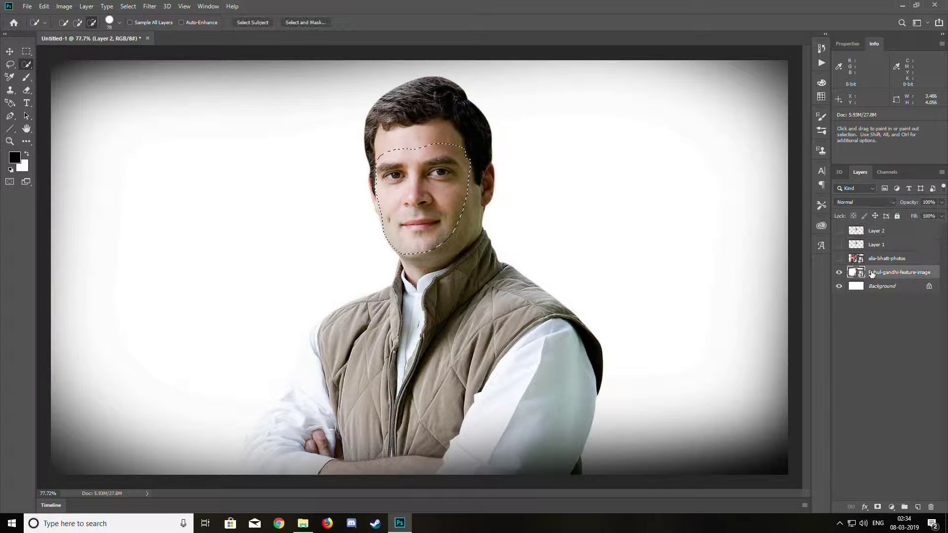
left_click(128, 6)
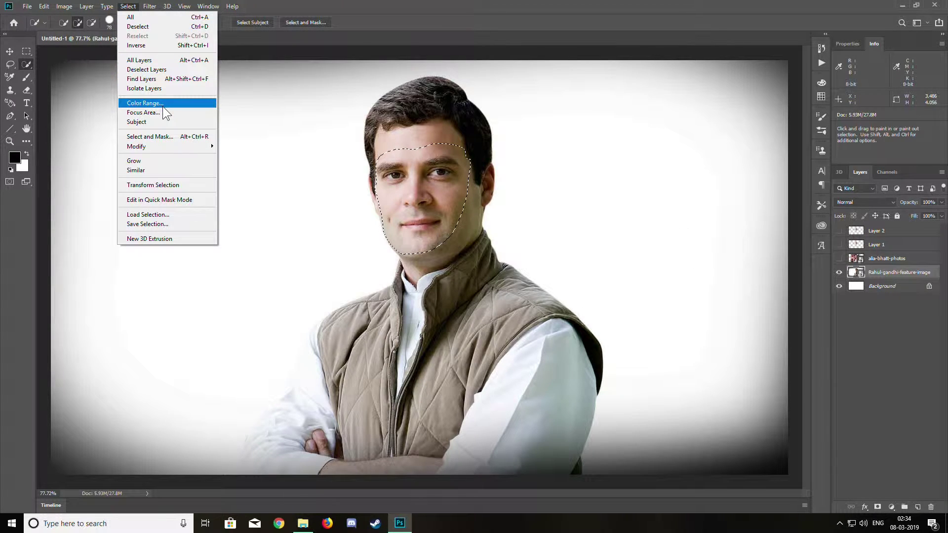
mouse_move(200, 148)
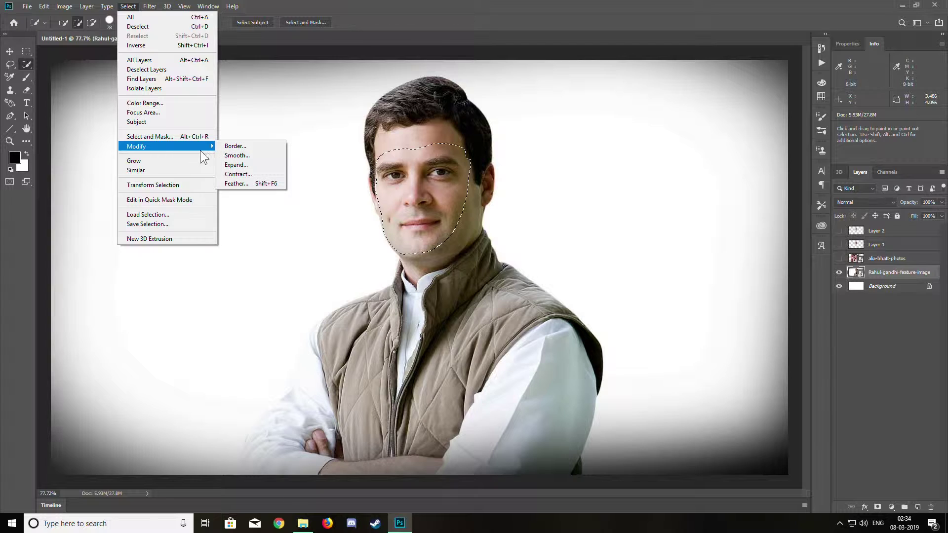
left_click(261, 175)
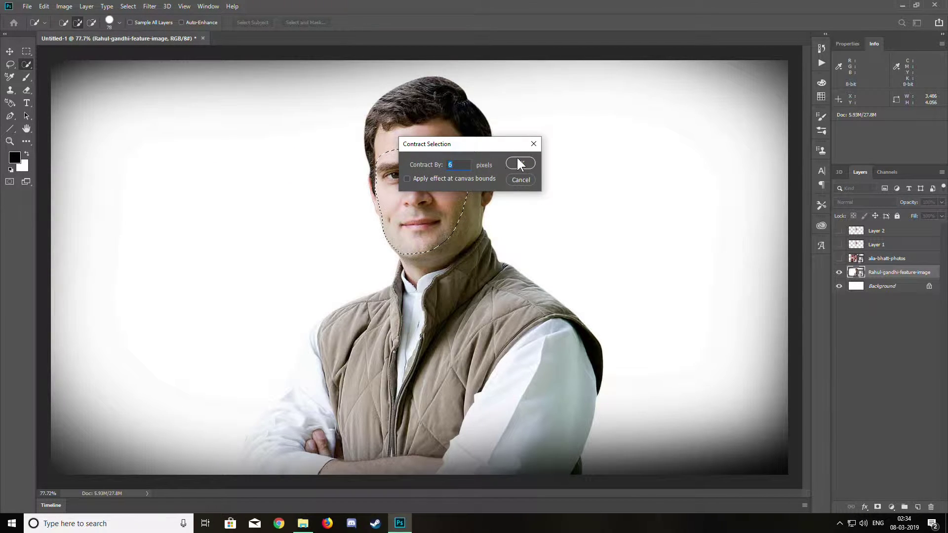
left_click(516, 158)
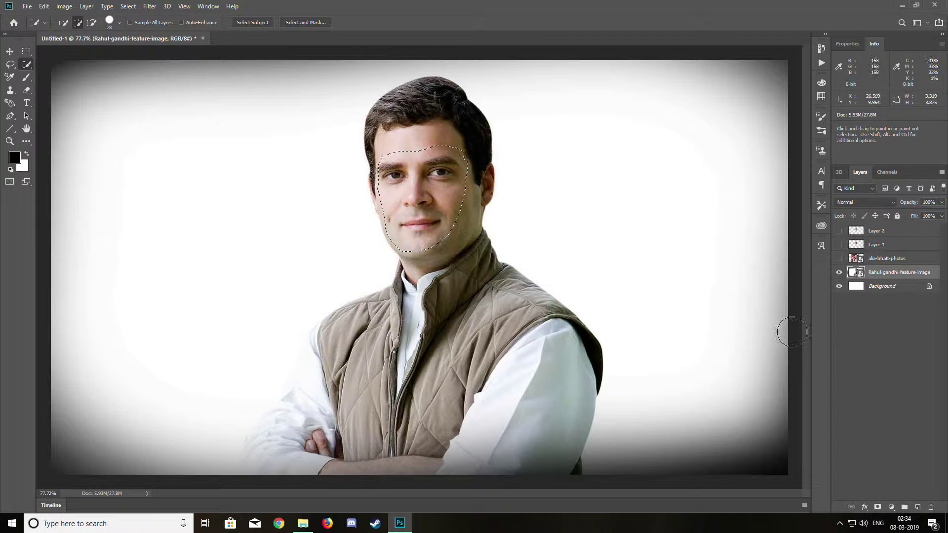
Step: Copy everything outside the face selection from the man's portrait to a new layer and hide the original Rahul-gandhi-feature-image layer
key("ctrl+j")
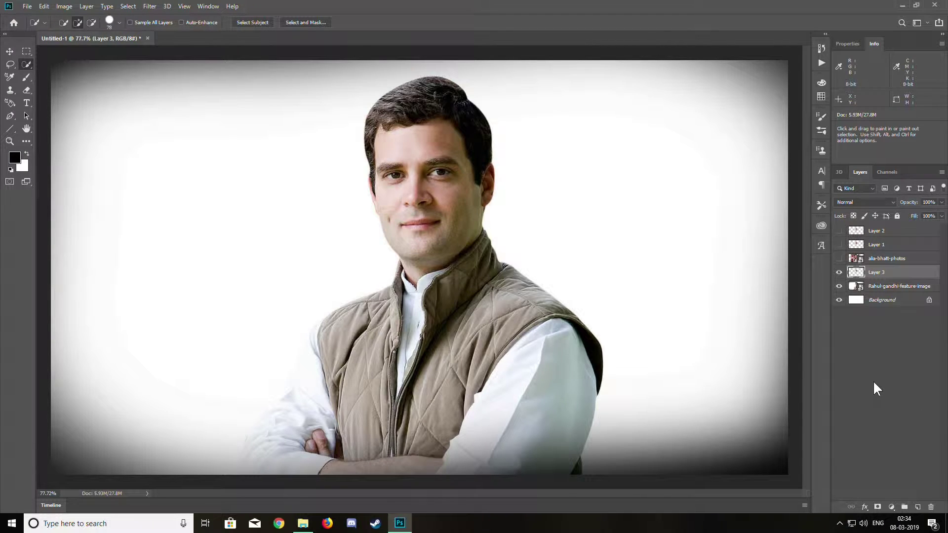
key("ctrl+z")
left_click(128, 6)
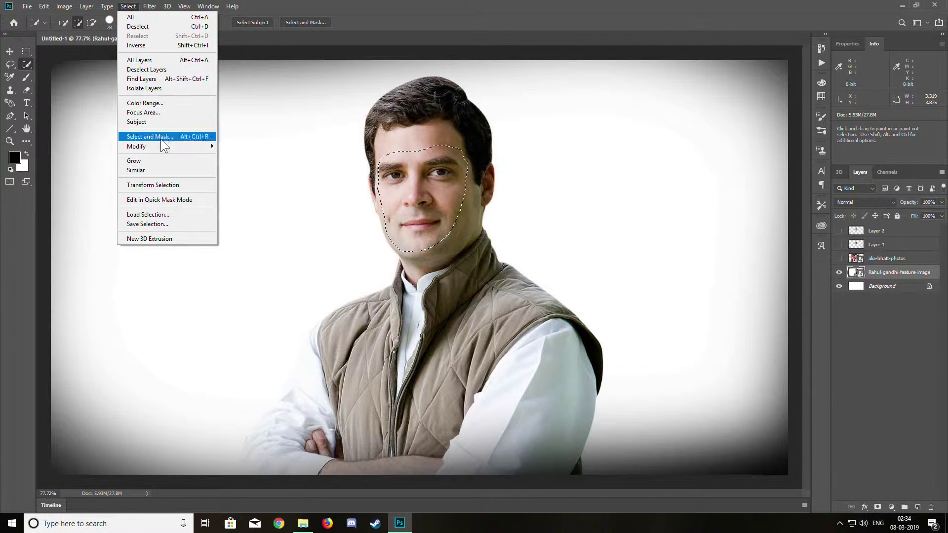
left_click(159, 45)
key("ctrl+j")
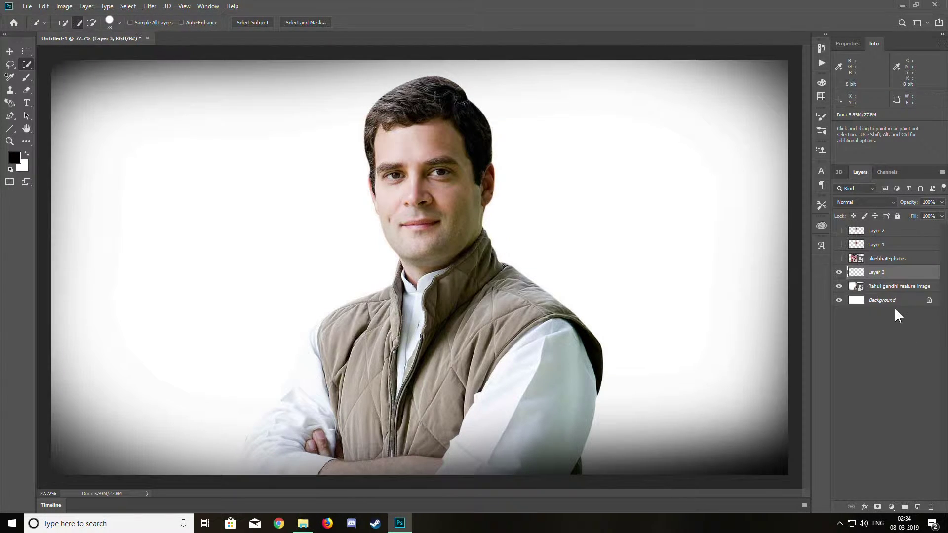
left_click(839, 287)
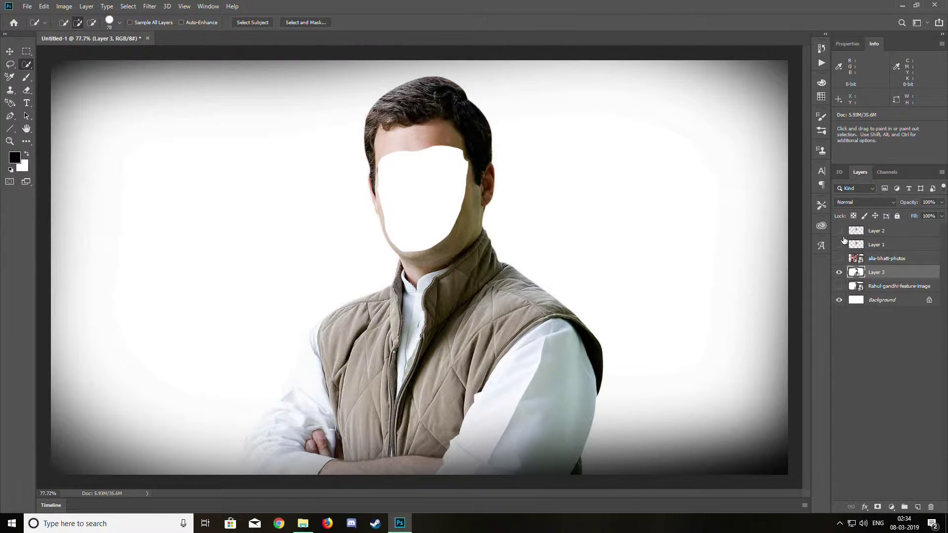
Step: Show Layer 2 with the cutout face and raise its opacity to 100%
left_click(840, 231)
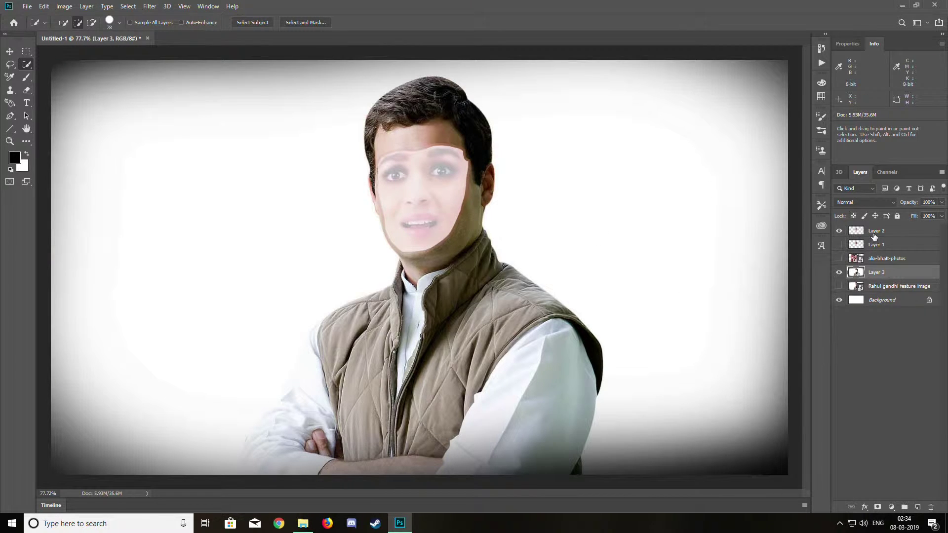
left_click(873, 237)
left_click(941, 202)
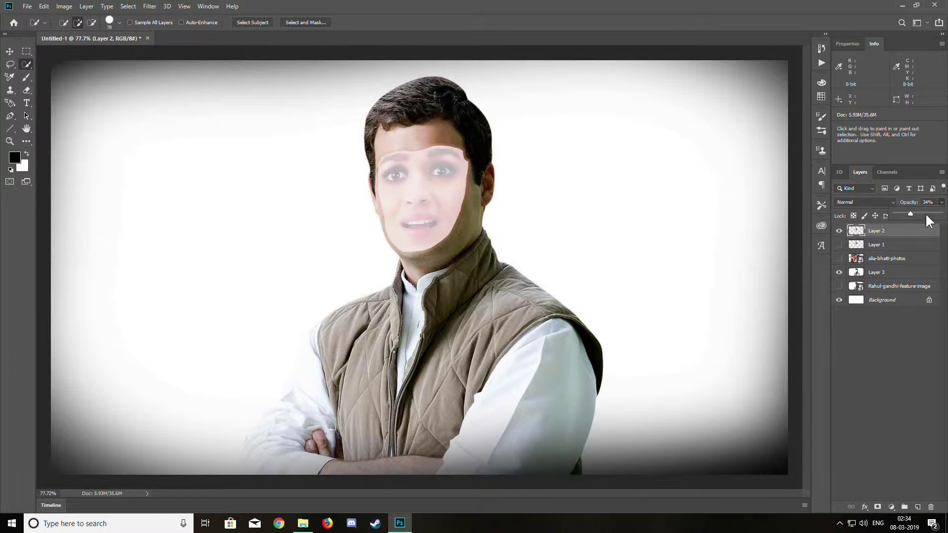
left_click_drag(917, 214, 945, 216)
left_click(881, 342)
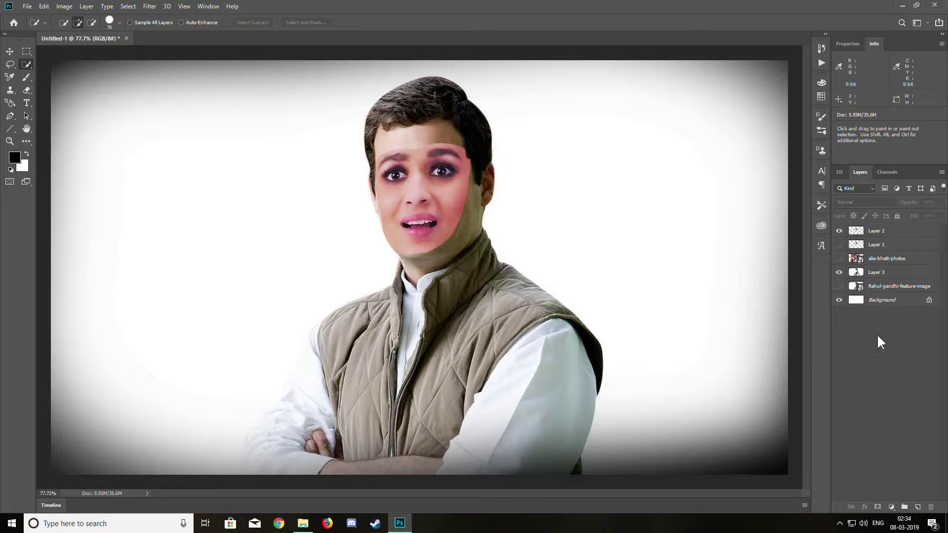
Step: Auto-blend Layer 2 and Layer 3 to merge the cutout face into the faceless portrait
left_click(889, 229)
left_click(882, 271, "ctrl")
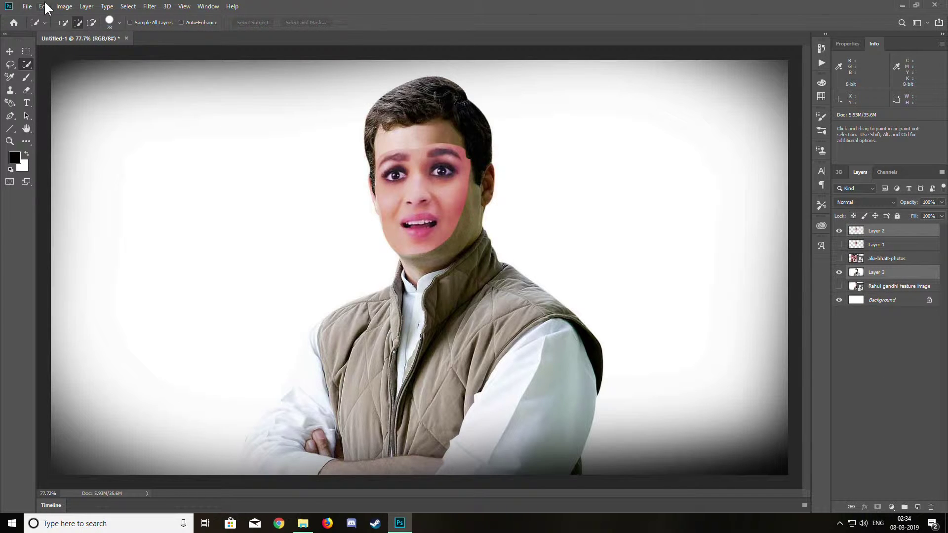
left_click(64, 6)
mouse_move(44, 6)
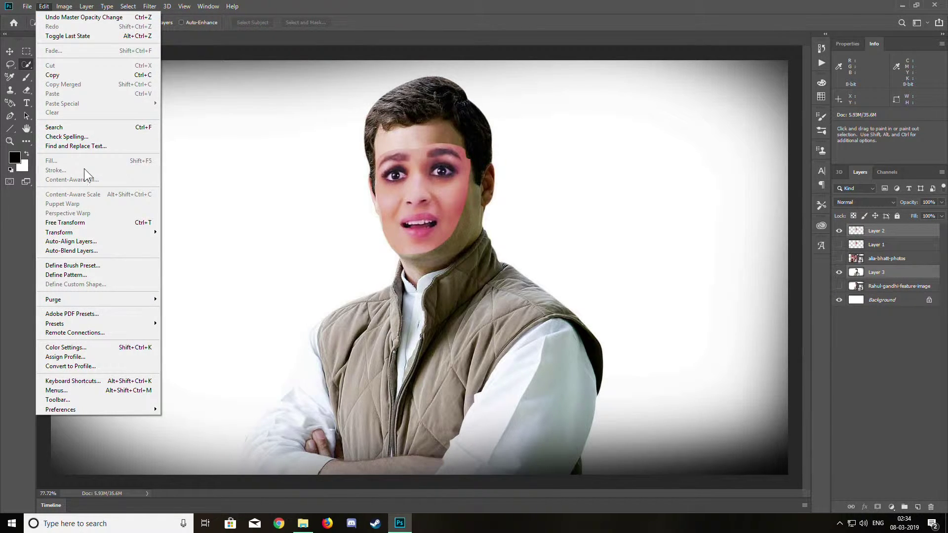
left_click(93, 251)
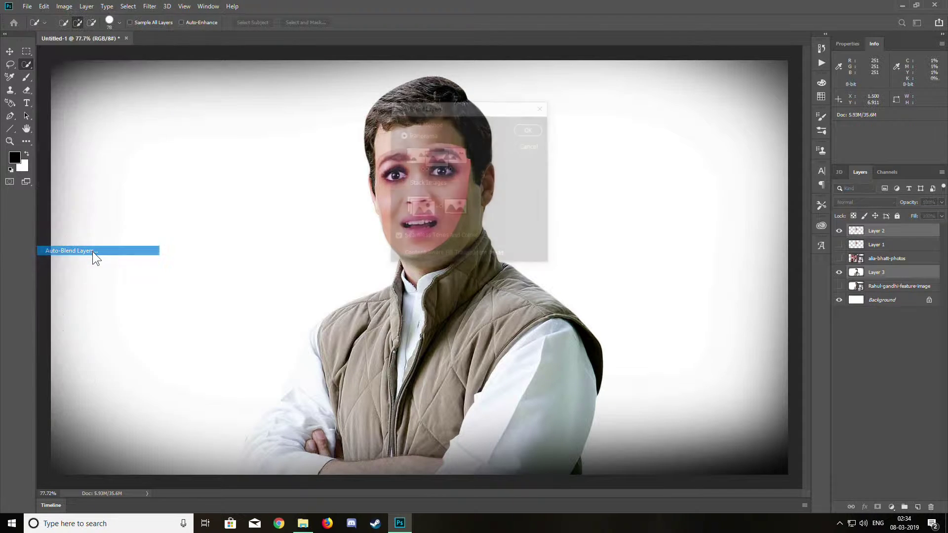
left_click(522, 131)
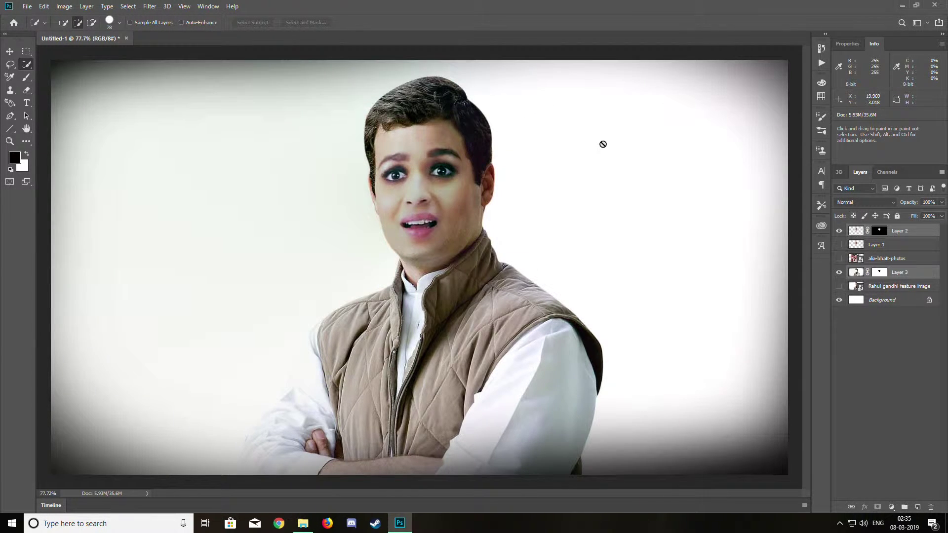
scroll(444, 237, "down", 6)
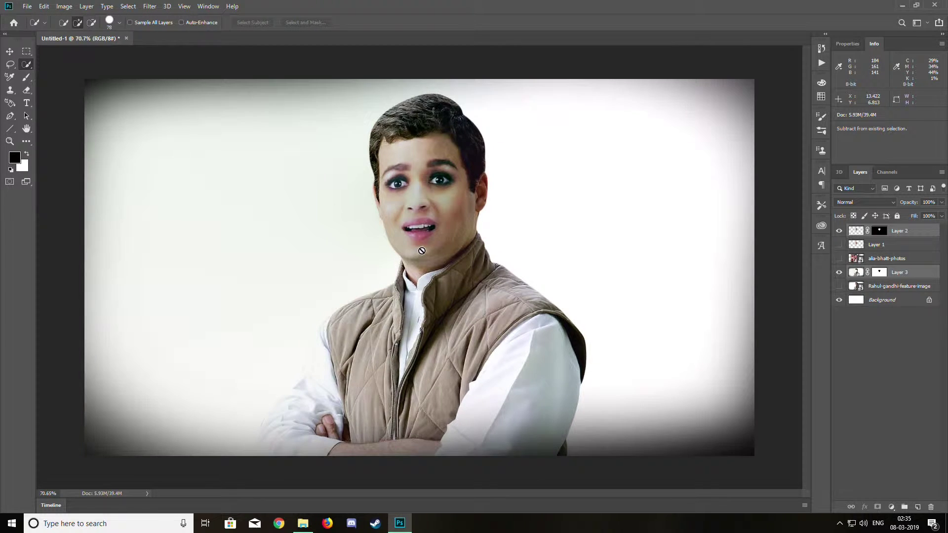
scroll(424, 267, "down", 8)
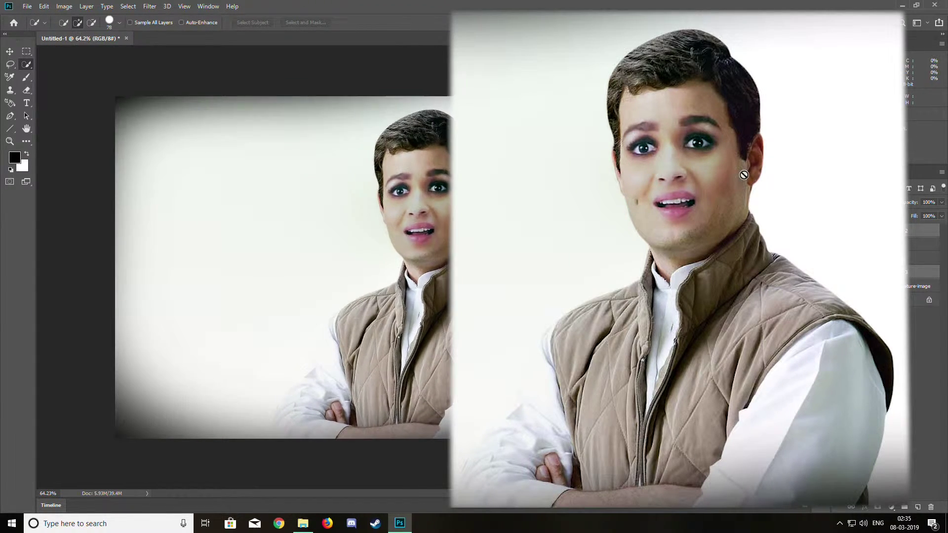
scroll(400, 332, "up", 1)
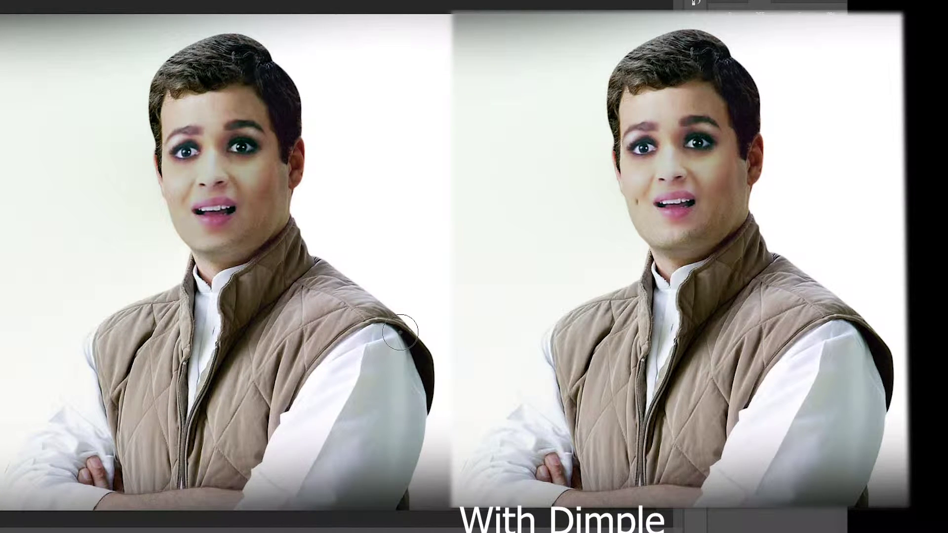